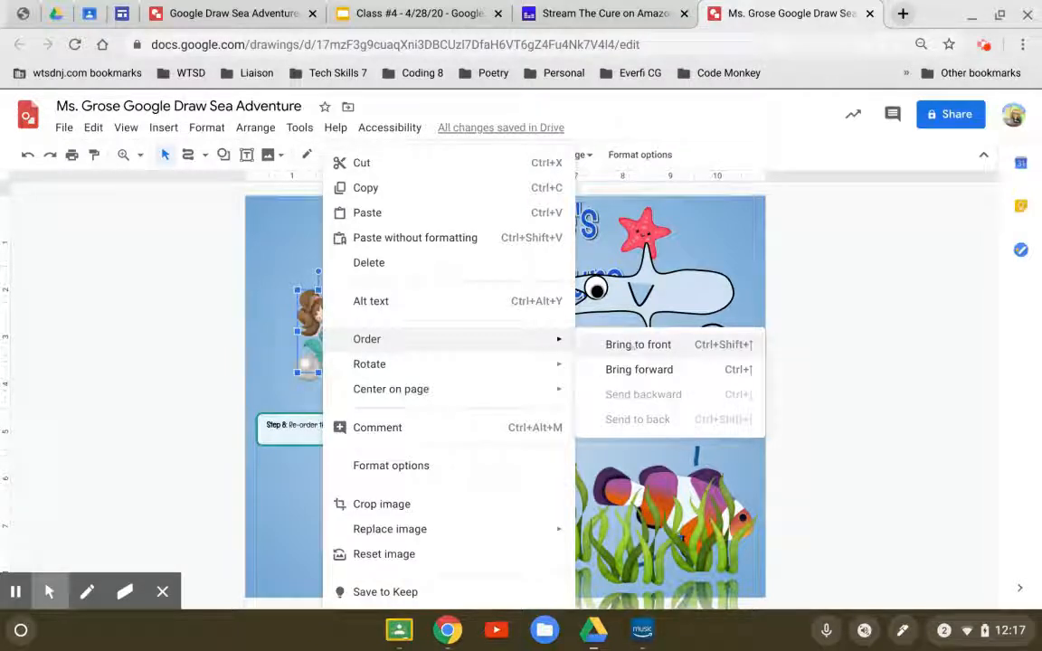
Bring the mermaid image to the front and place the mermaid and the pearl inside the clam shell
left_click(633, 346)
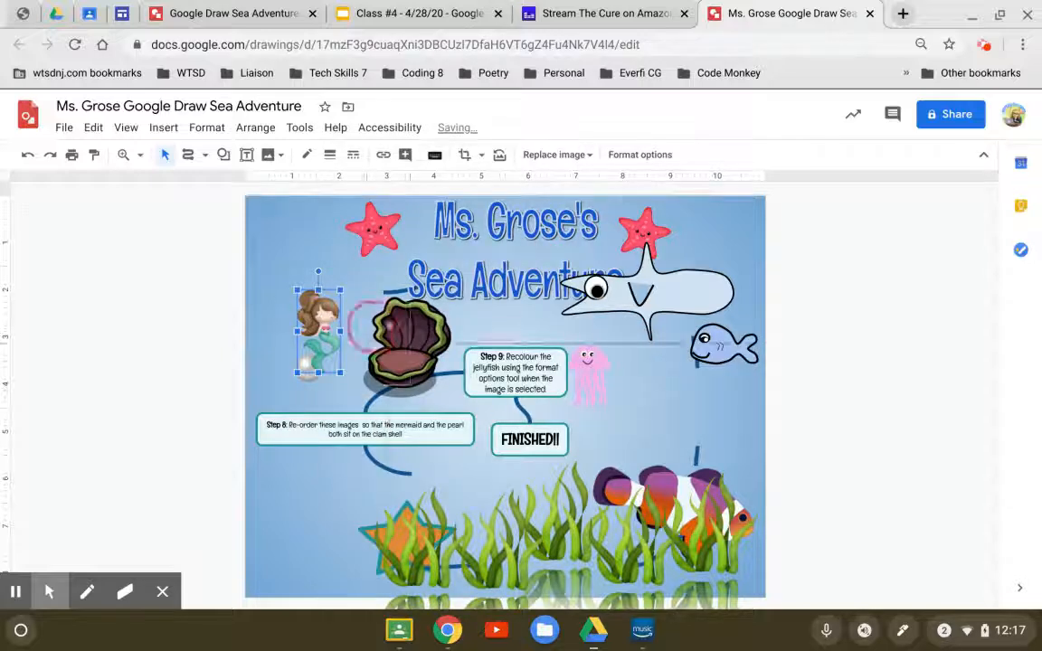
left_click_drag(319, 333, 415, 348)
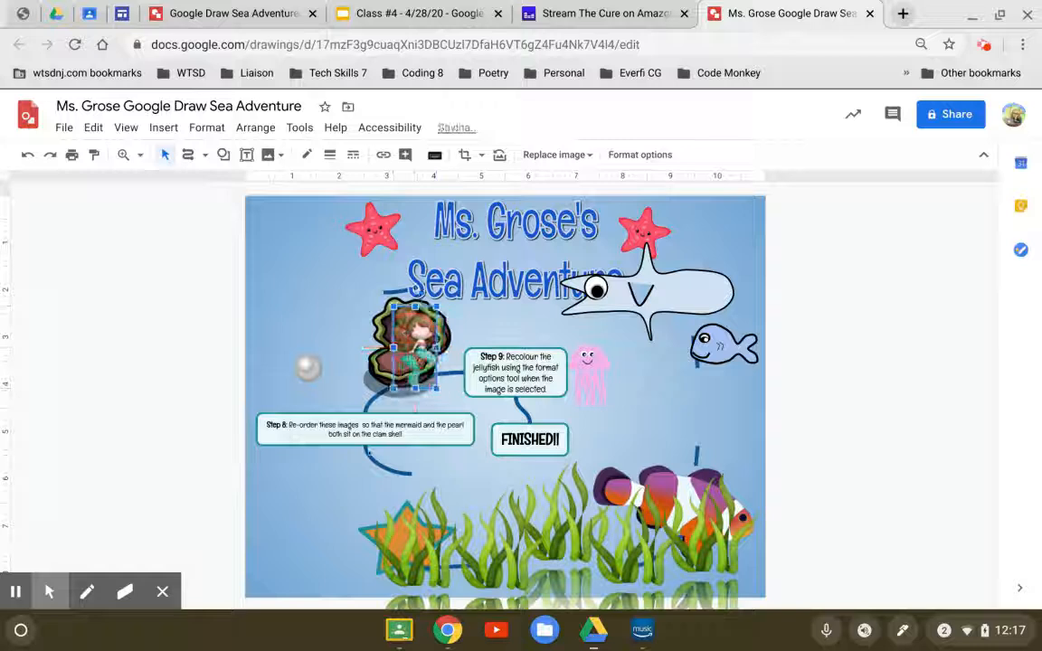
left_click_drag(309, 368, 392, 361)
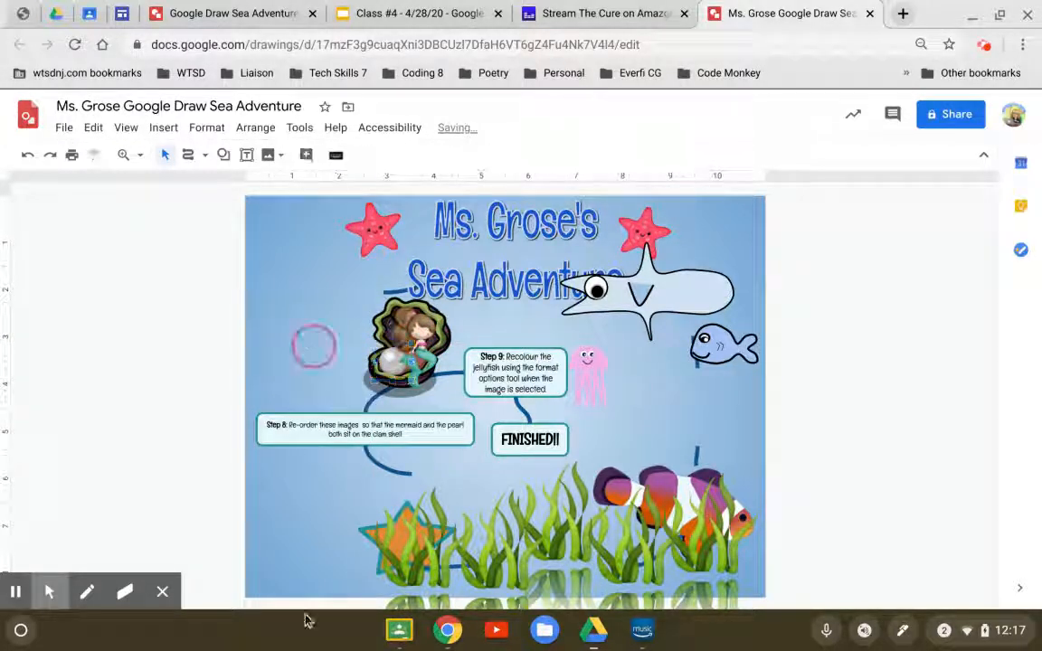
left_click(341, 334)
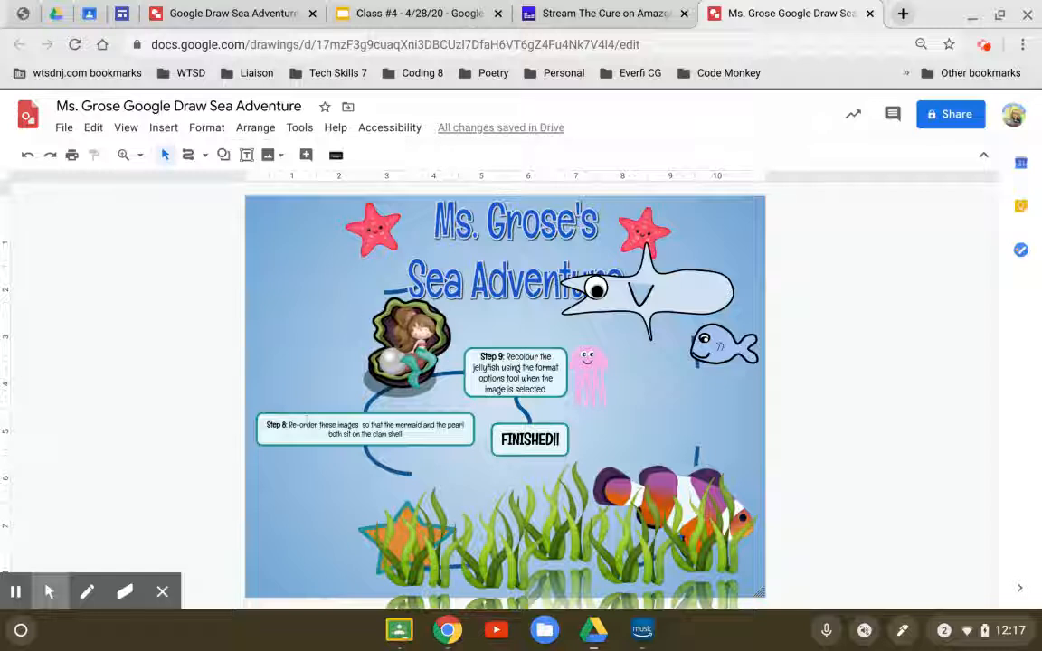
Group the mermaid, the pearl and the clam shell into one object
left_click(416, 342)
left_click(386, 357, "shift")
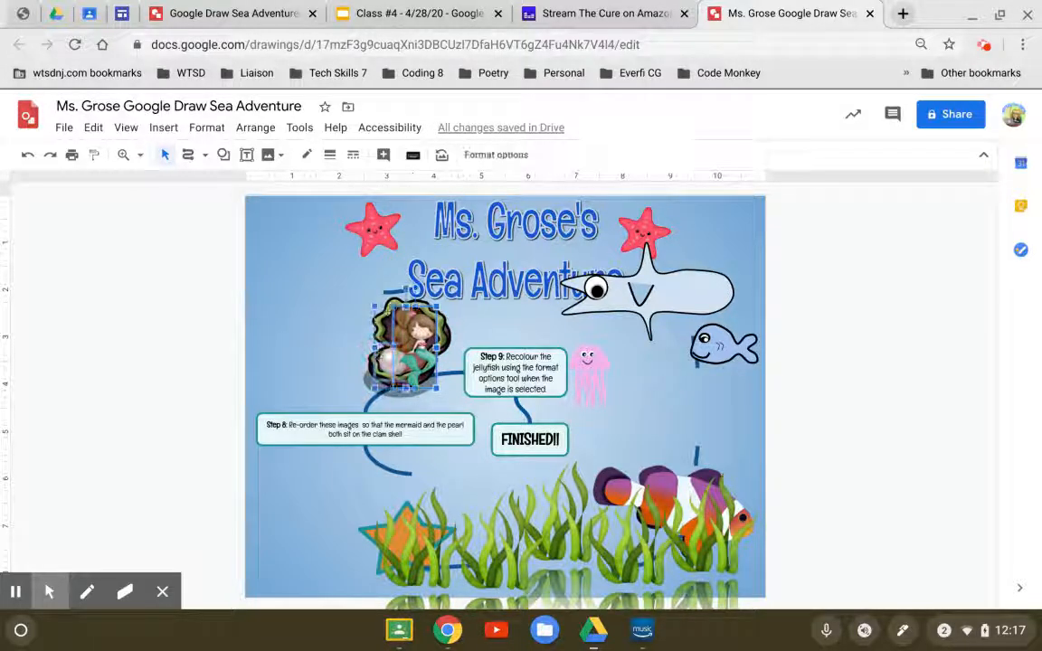
left_click(448, 323, "shift")
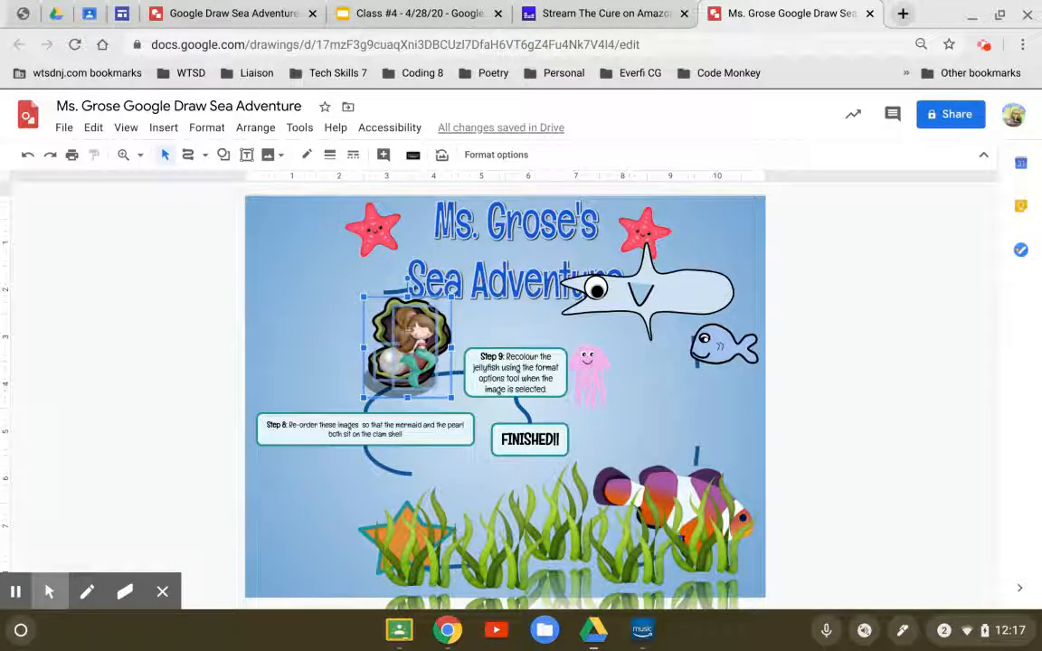
right_click(415, 349)
left_click(483, 467)
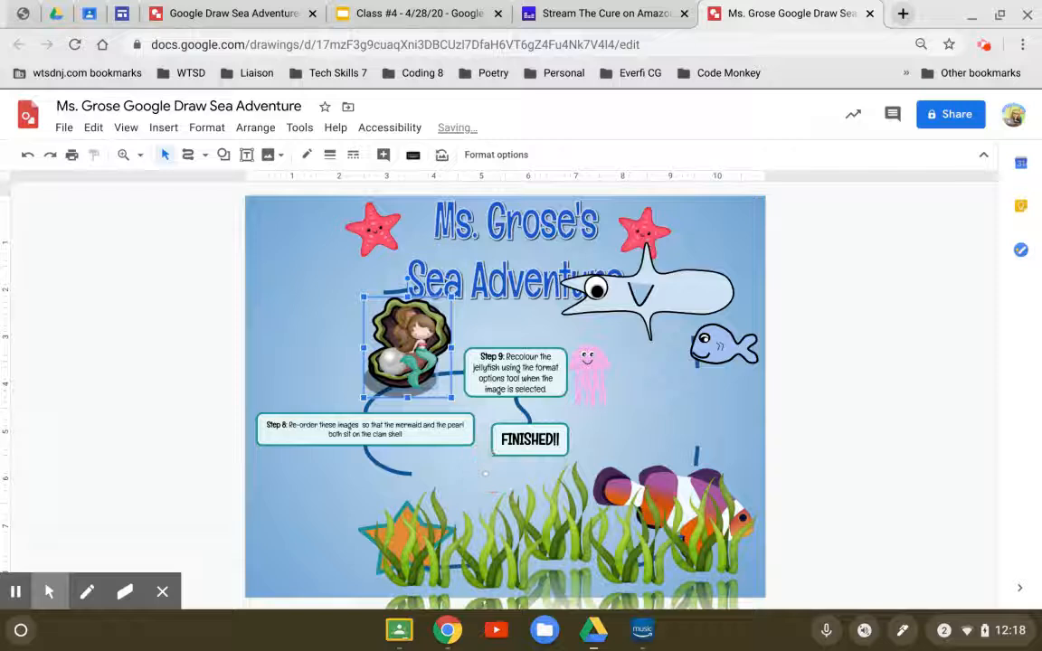
left_click(183, 329)
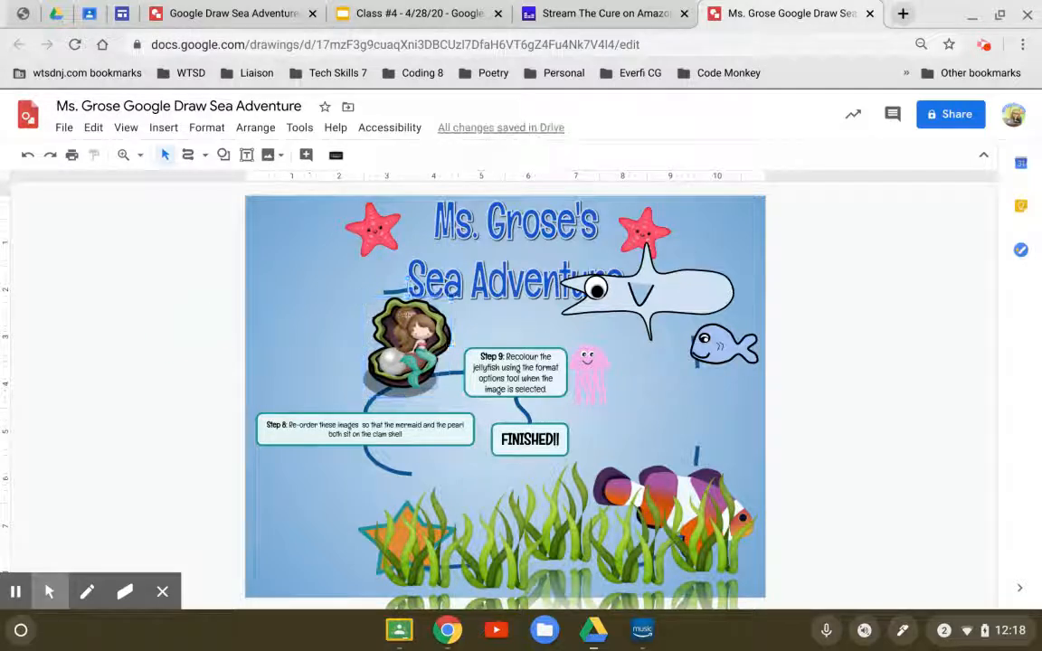
Move the clam shell group to the drawing's lower-left corner beside the orange star and delete the Step 8 instruction box
left_click_drag(391, 326, 305, 503)
left_click(304, 409)
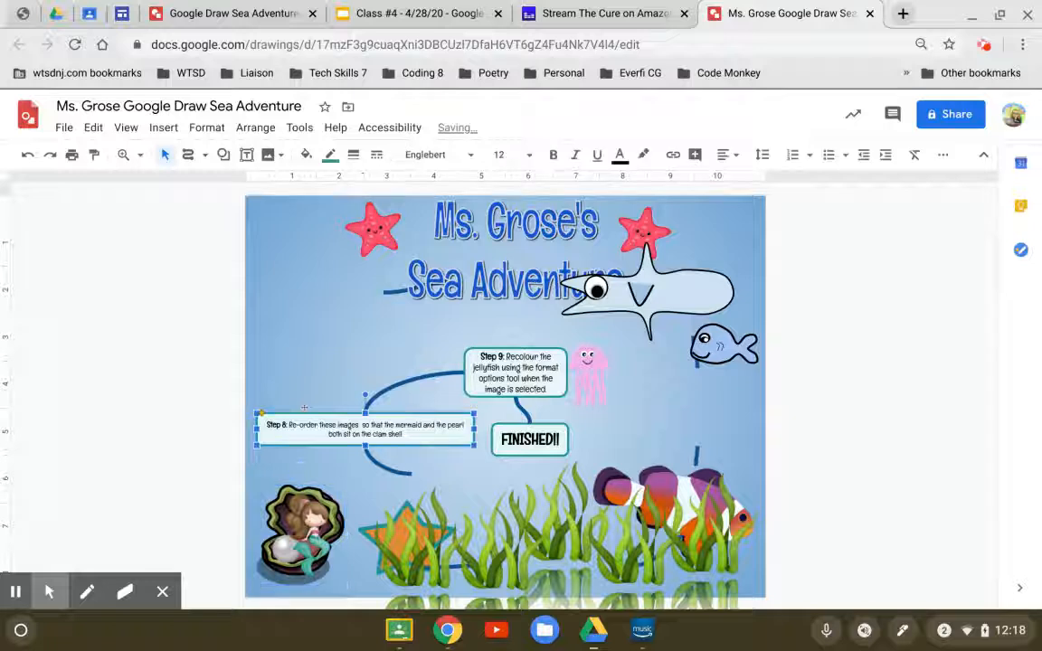
key("Delete")
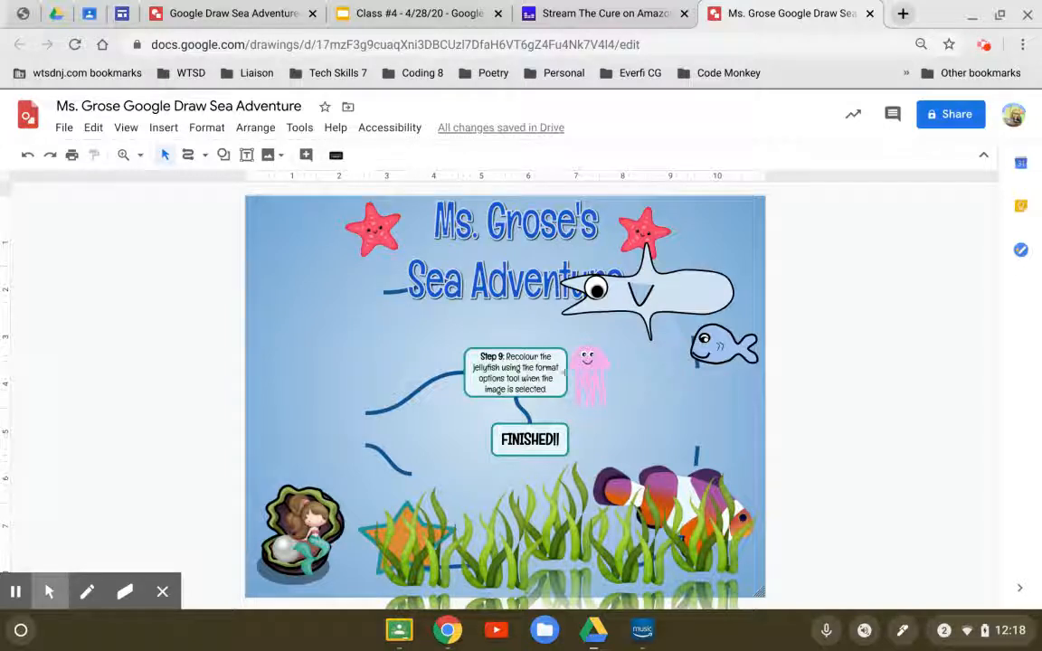
Try the Light 8 and Light 9 recolor presets on the pink jellyfish image
left_click(585, 370)
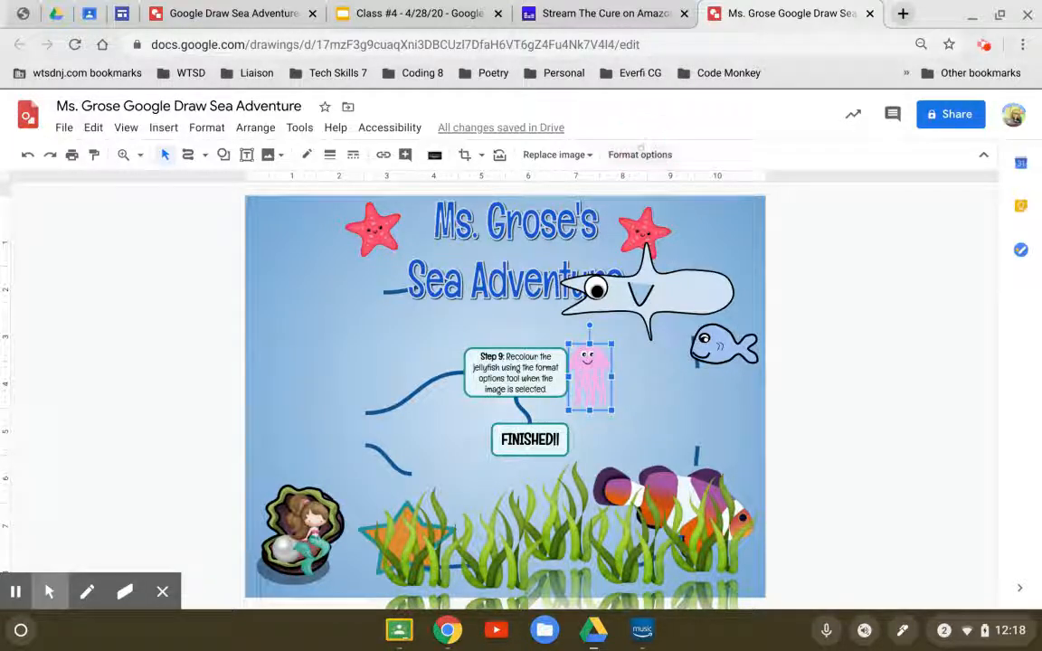
left_click(641, 152)
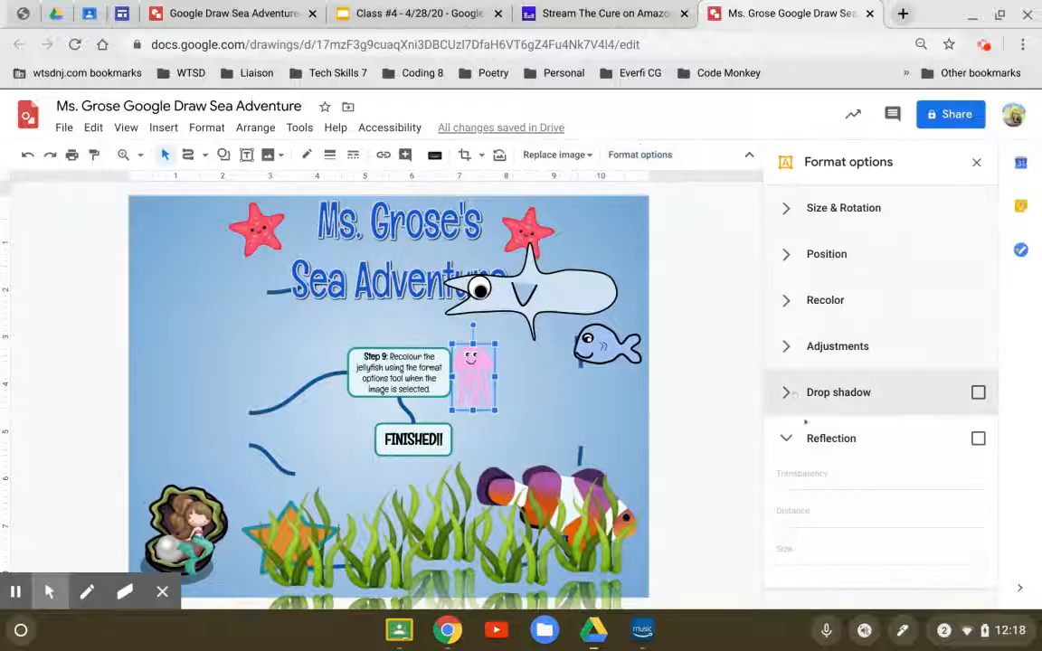
left_click(786, 438)
left_click(794, 303)
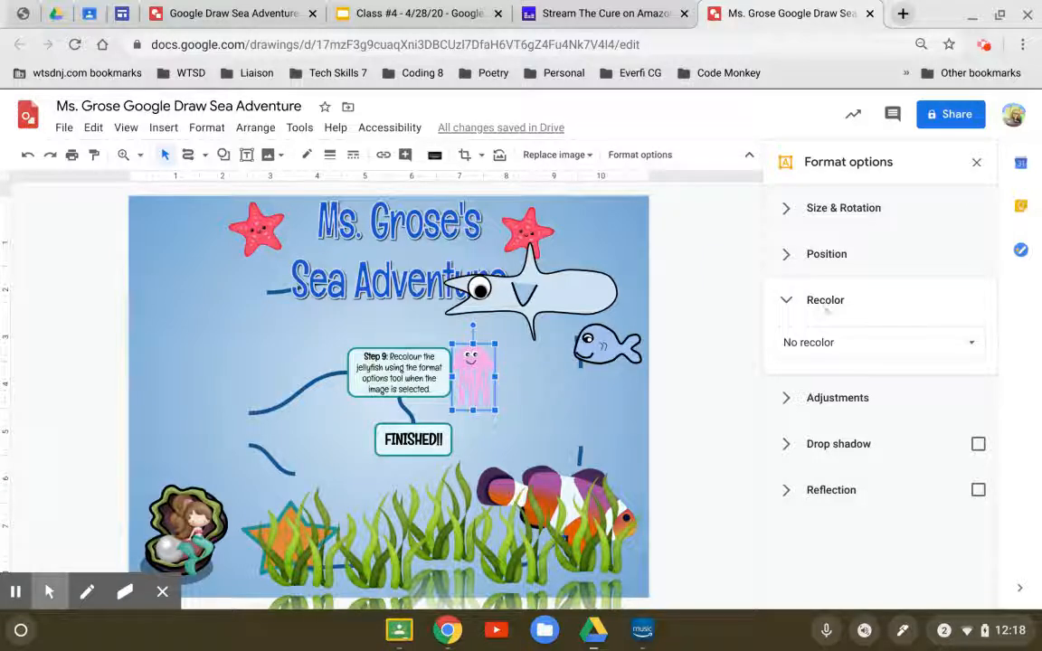
left_click(819, 337)
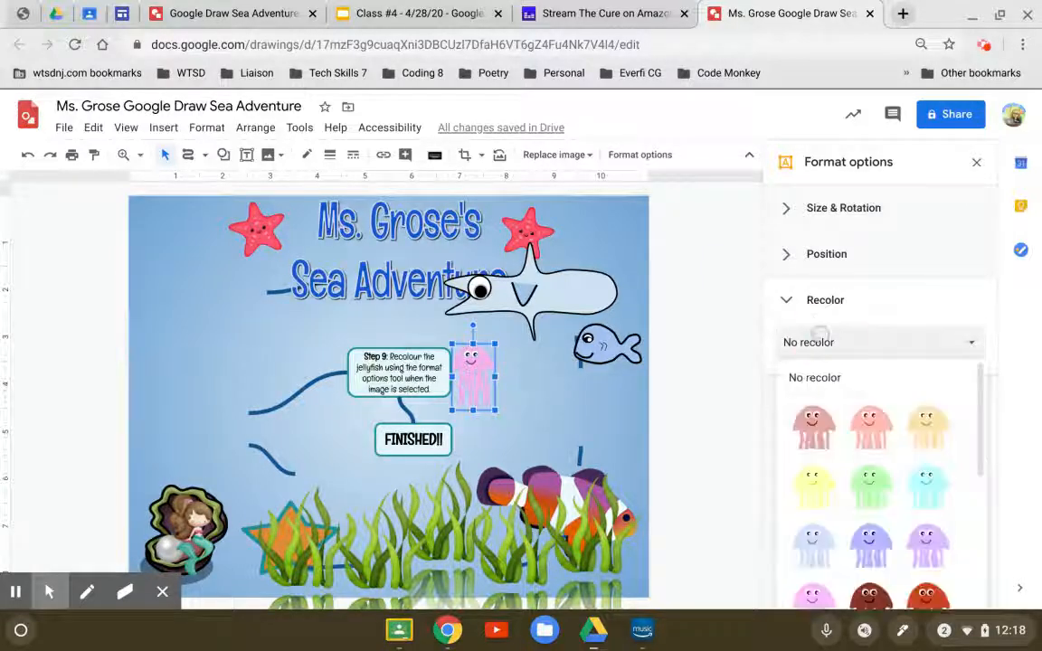
scroll(841, 470, "down", 2)
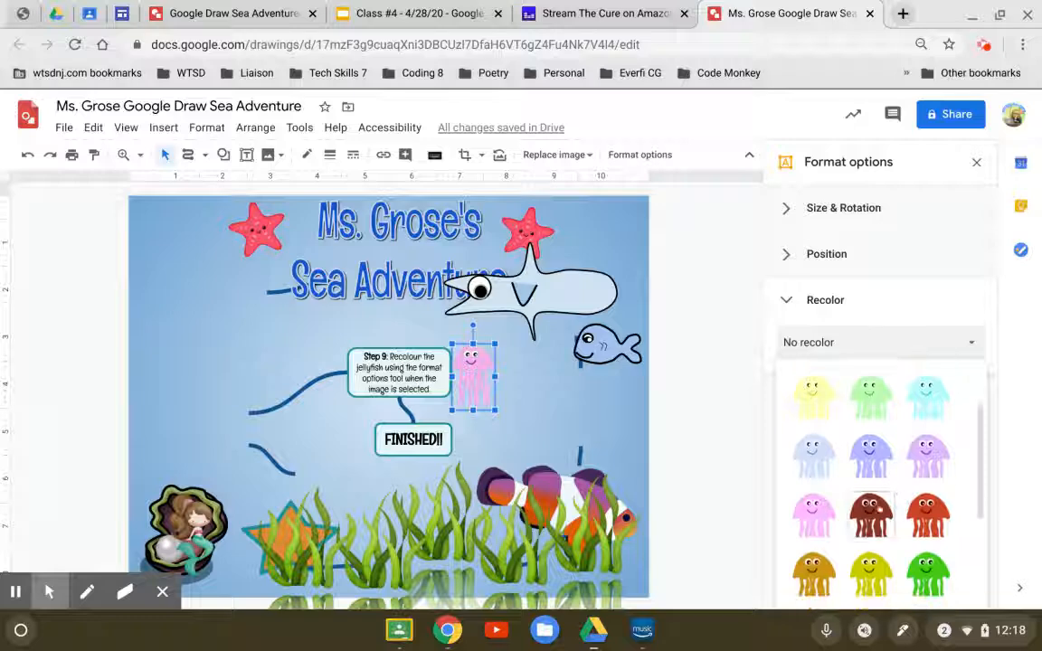
scroll(870, 507, "down", 1)
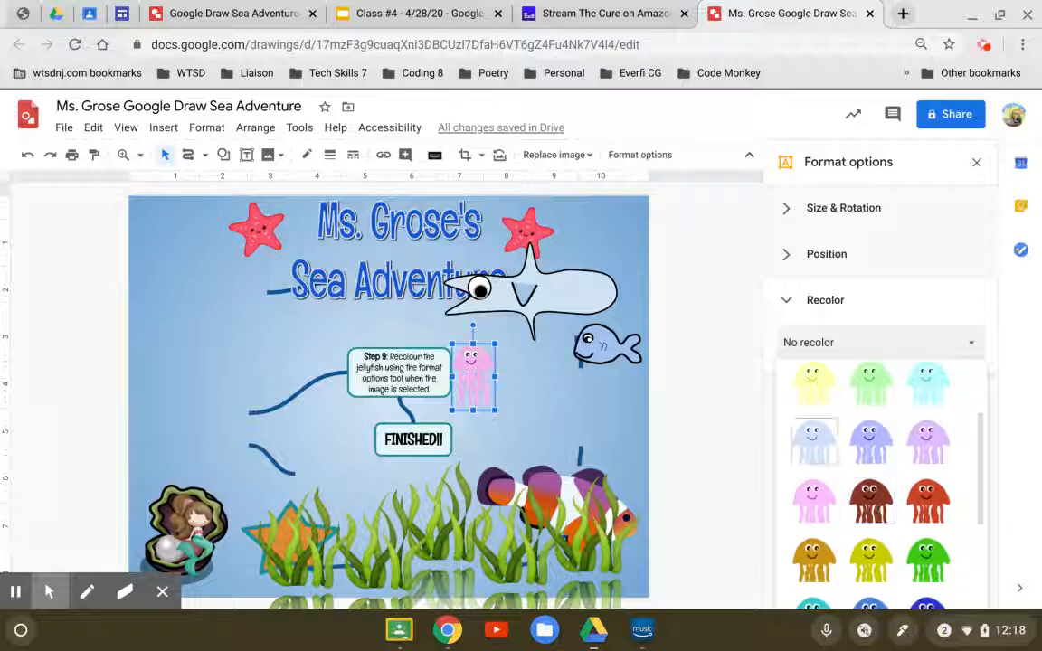
left_click(870, 440)
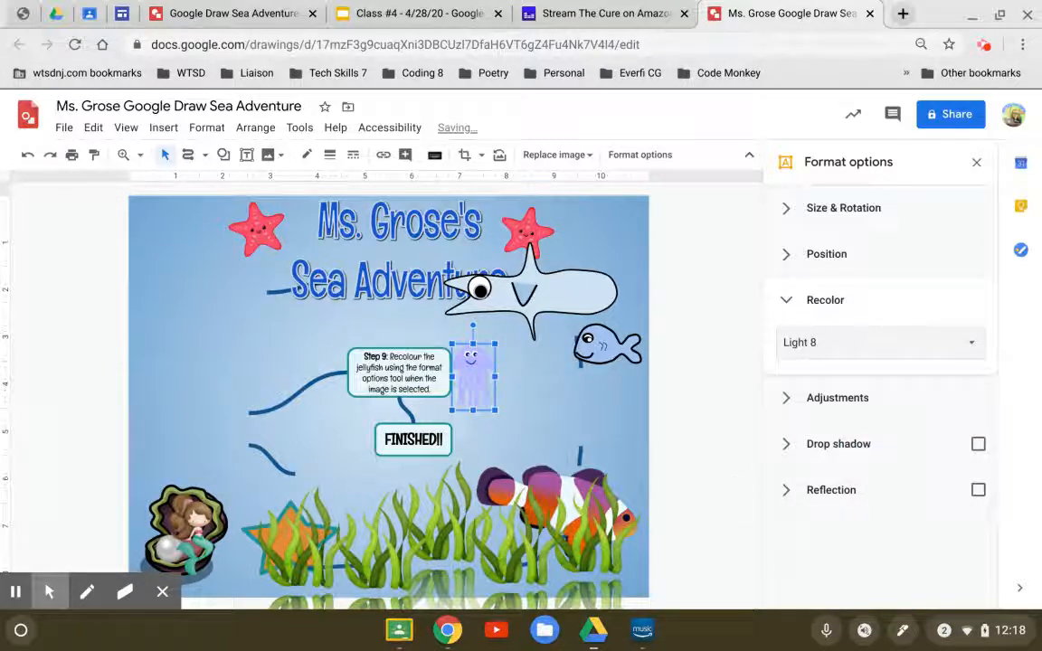
left_click(814, 342)
left_click(834, 387)
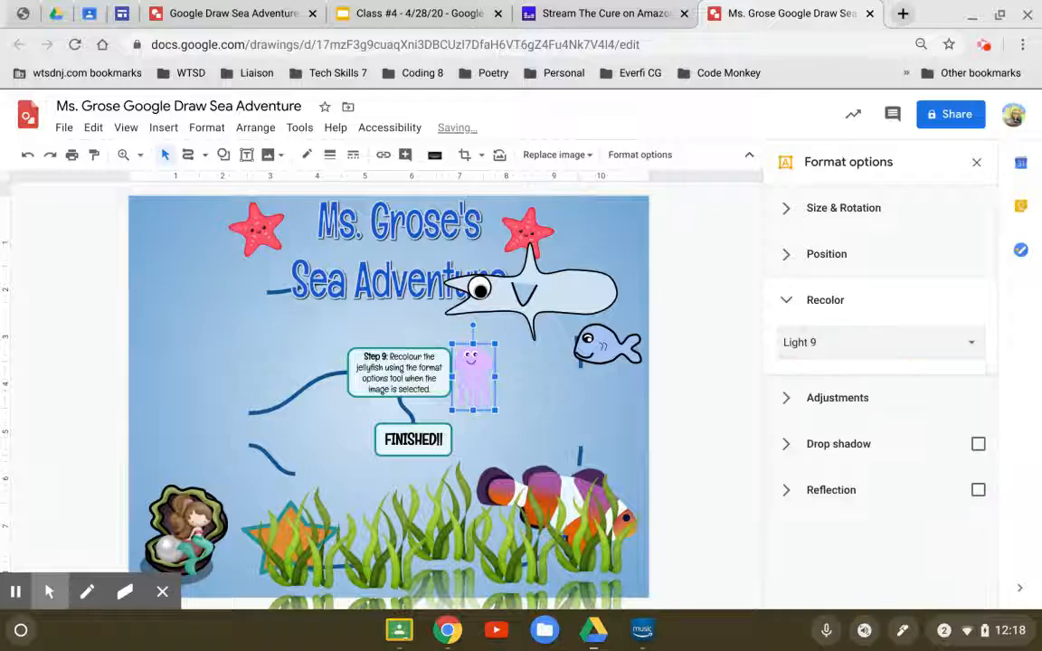
Recolor the jellyfish with the Light 2 preset
left_click(814, 342)
scroll(847, 486, "down", 2)
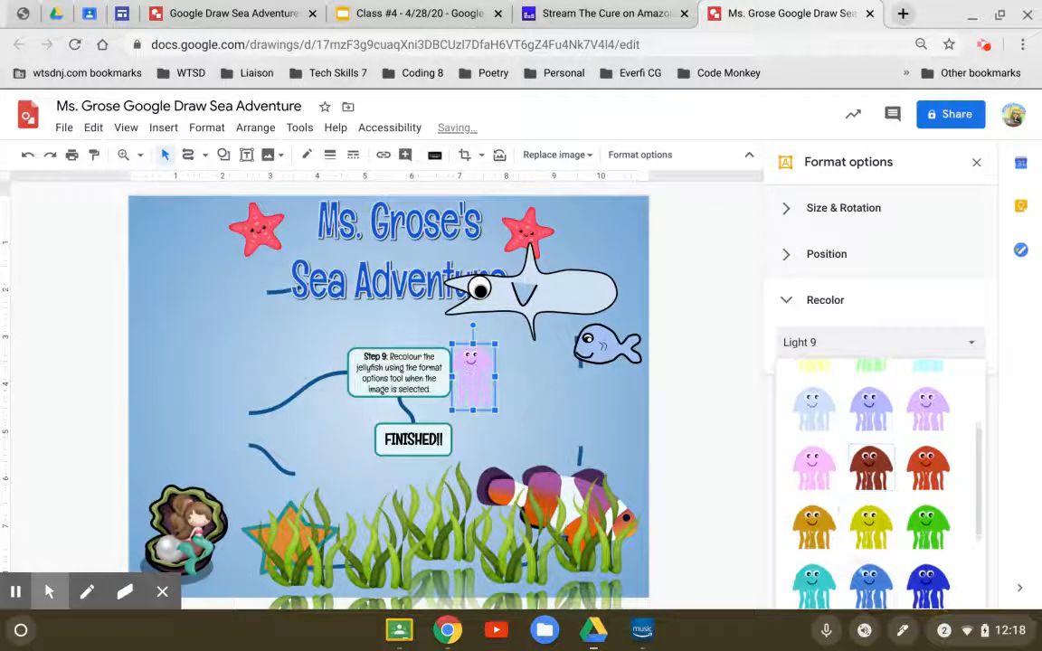
scroll(847, 486, "up", 2)
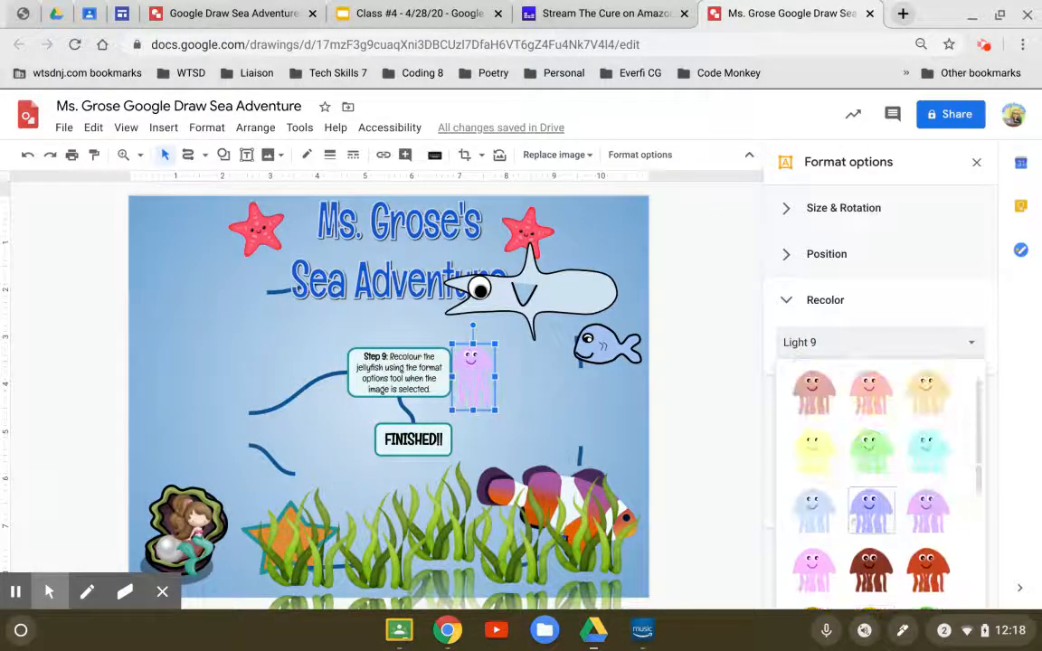
left_click(871, 391)
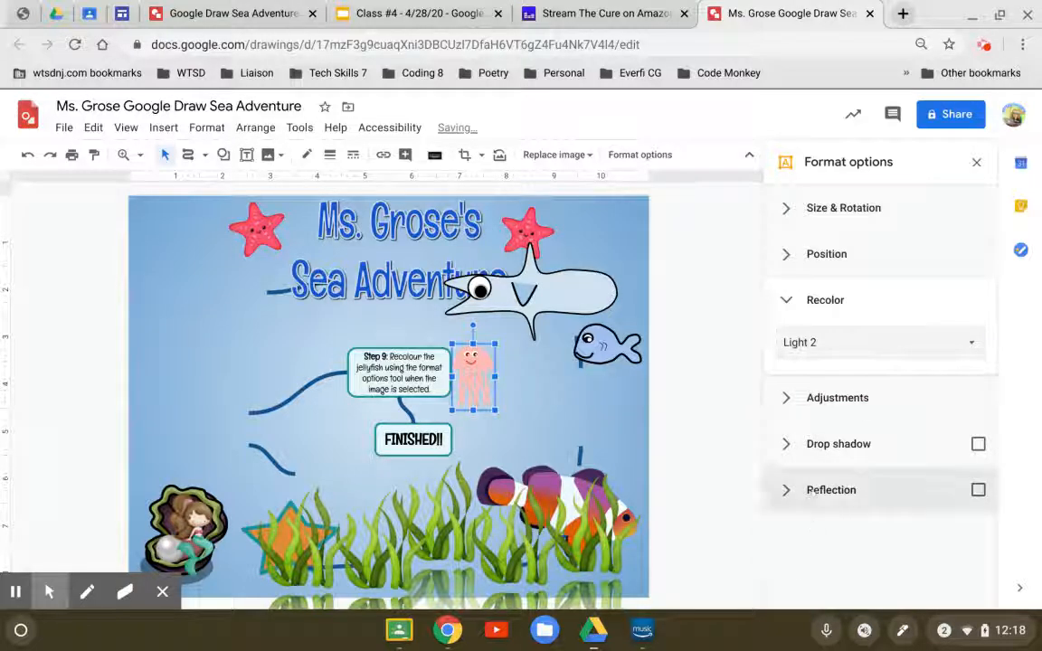
left_click(825, 299)
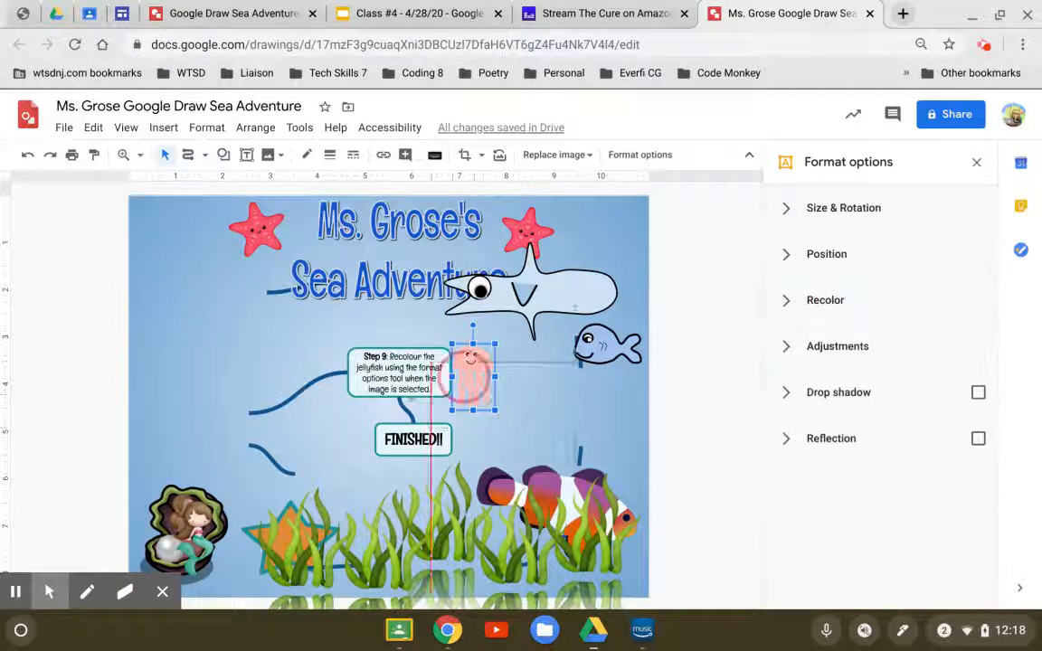
Move the jellyfish to the drawing's left side above the clam shell and delete the Step 9 instruction box
left_click_drag(470, 371, 183, 395)
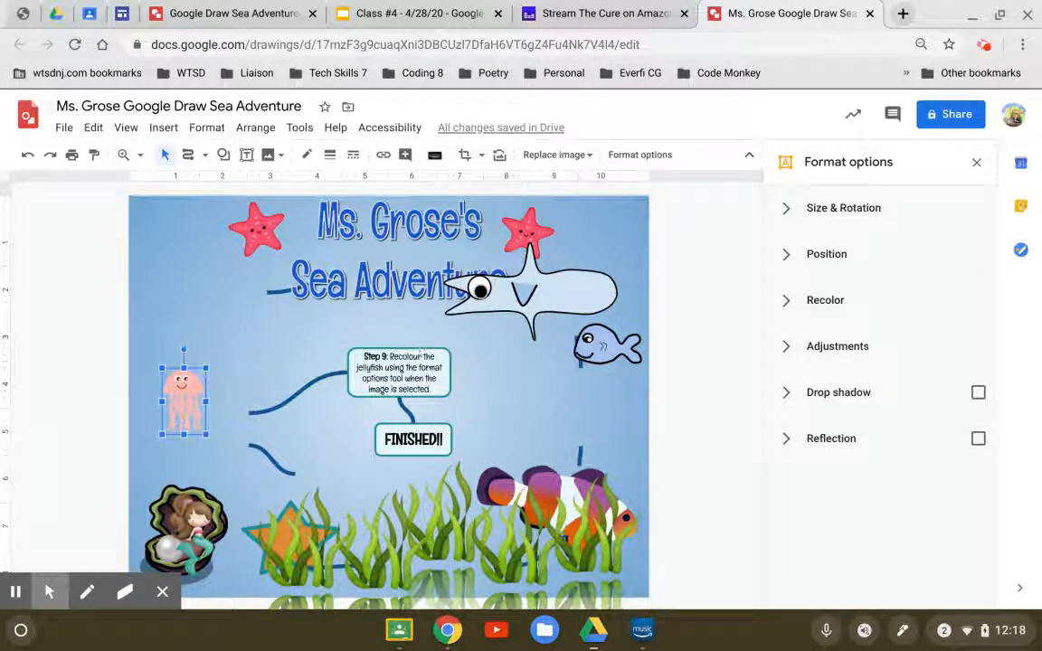
left_click(419, 352)
left_click(415, 351)
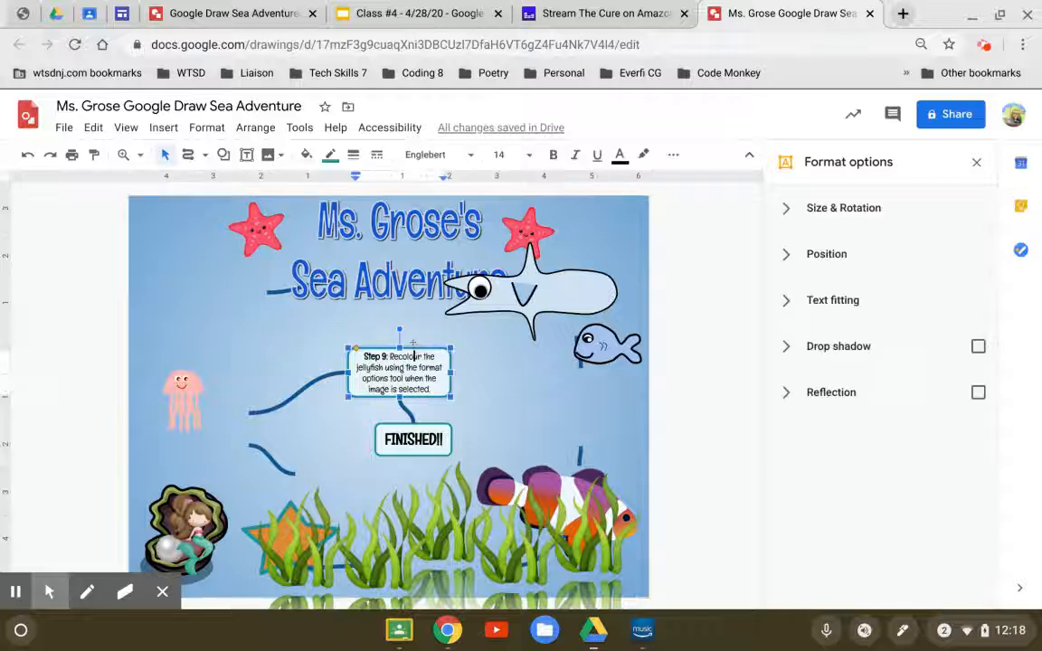
key("Delete")
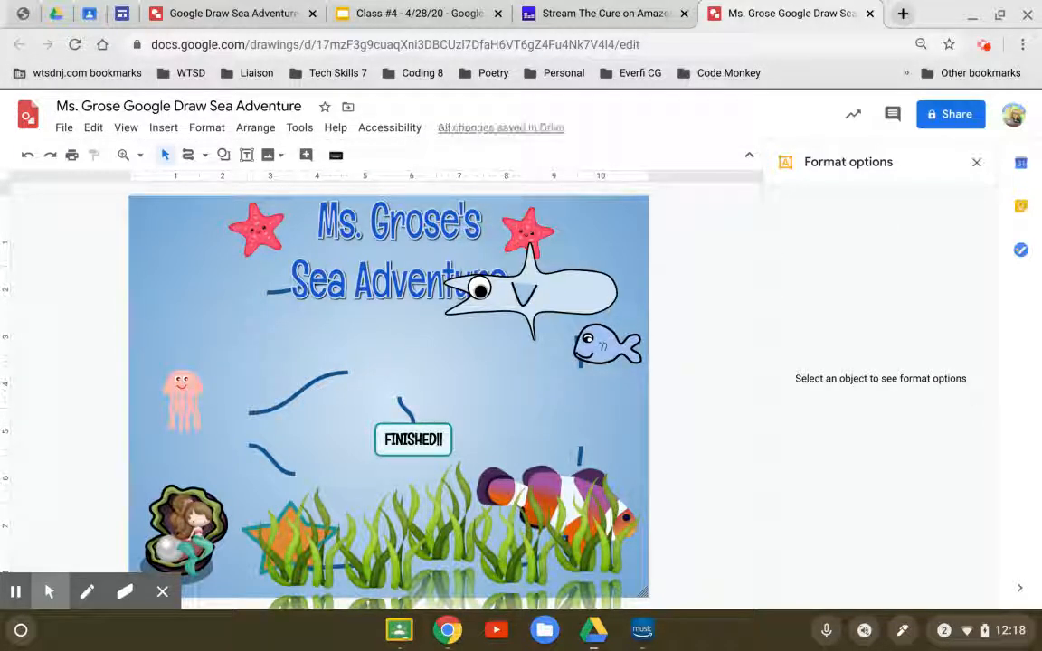
Delete the FINISHED!! box and close the format options
left_click(413, 440)
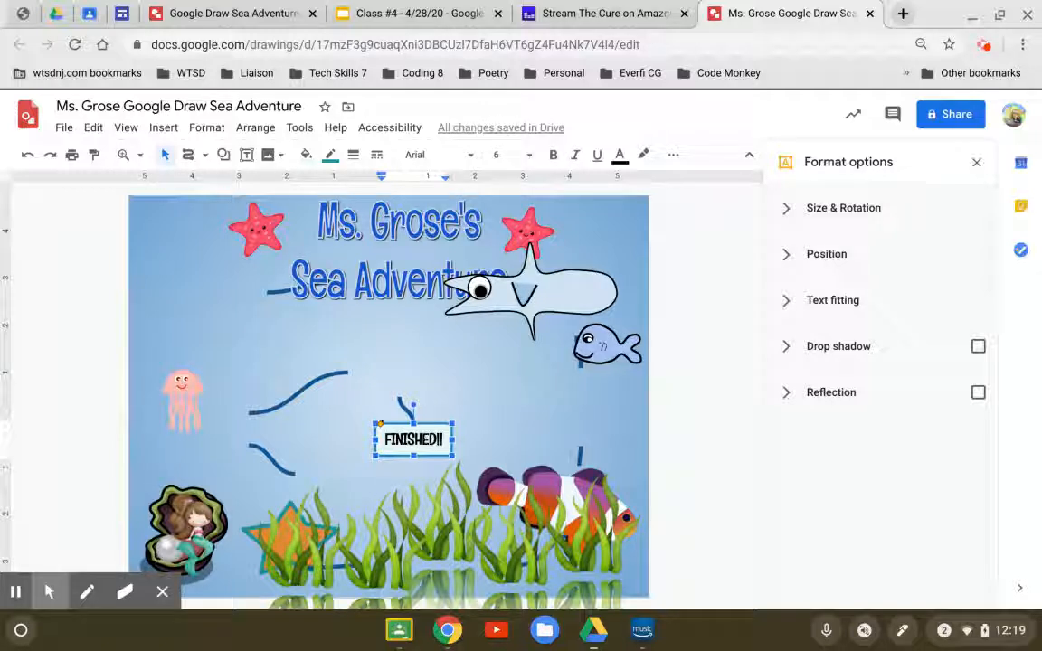
right_click(433, 440)
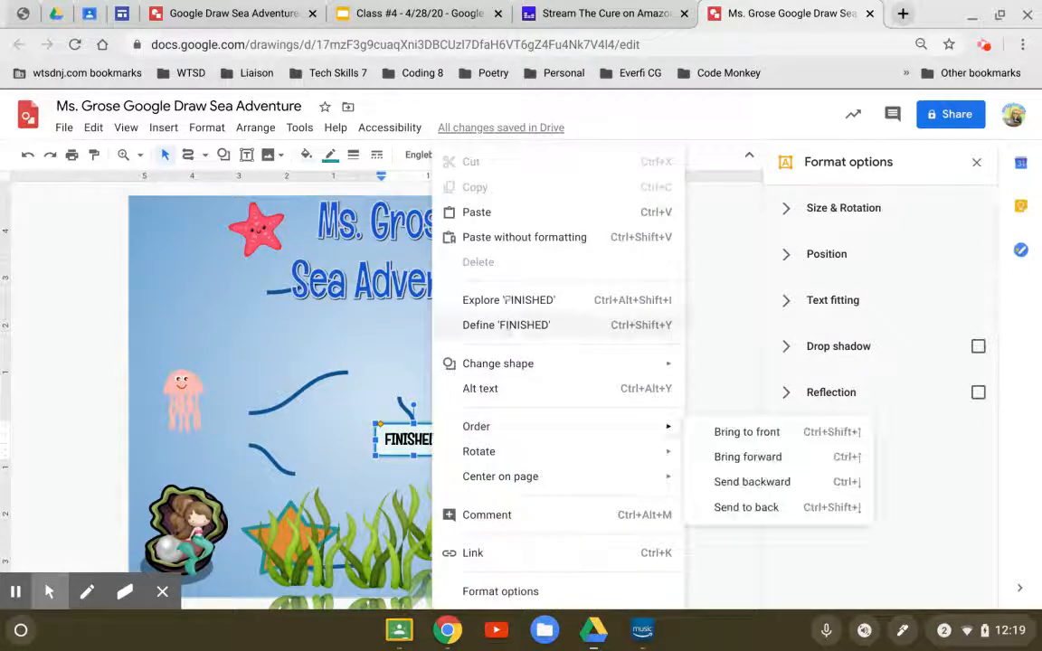
left_click(398, 439)
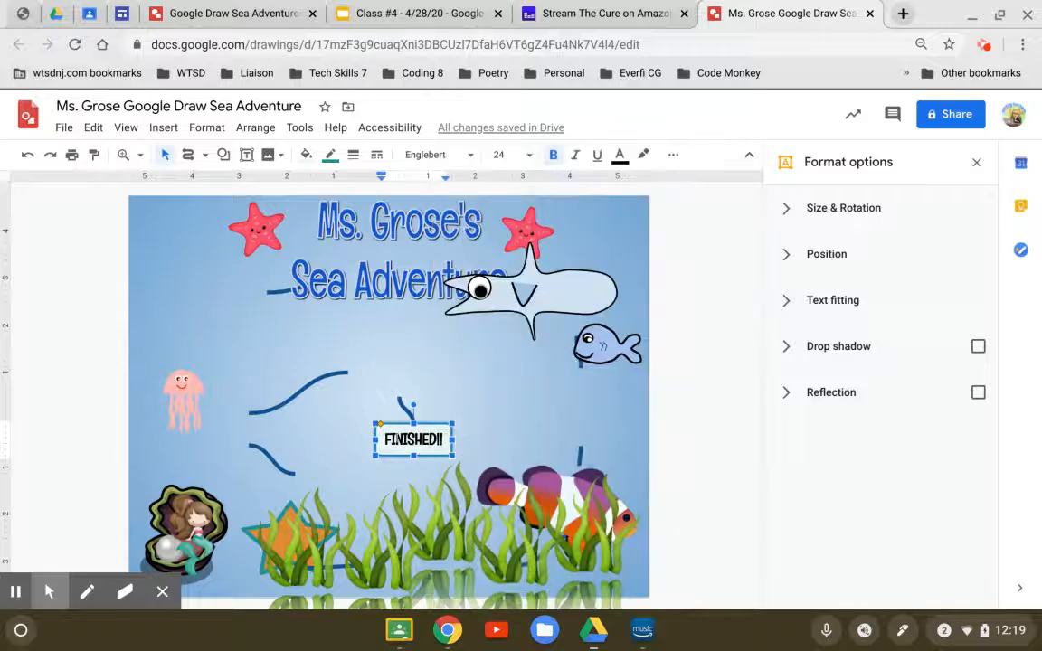
right_click(400, 439)
left_click(378, 450)
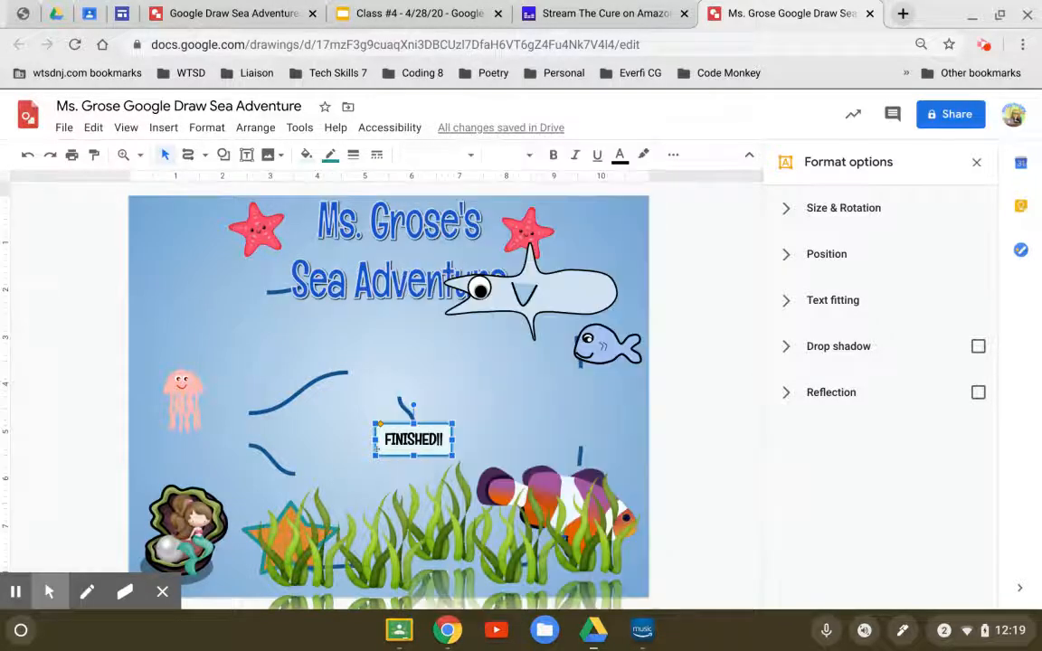
key("Delete")
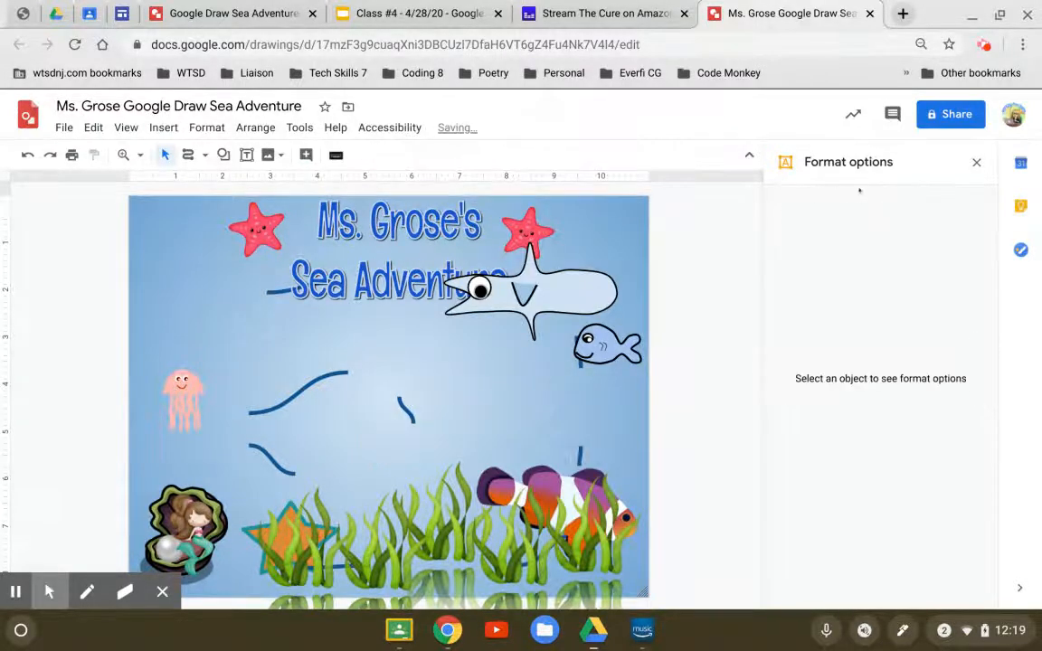
left_click(976, 162)
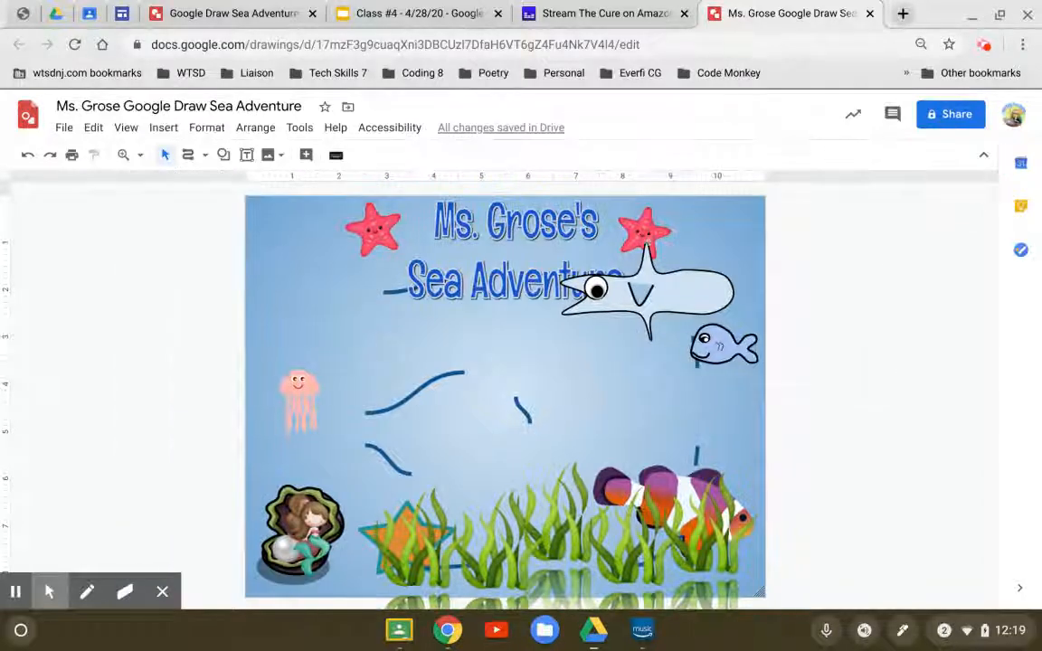
Move the large outlined sea creature to the drawing's centre below the title and the small blue fish just beneath it
mouse_move(673, 283)
left_mouse_down()
mouse_move(582, 318)
mouse_move(525, 372)
left_mouse_up()
left_click_drag(729, 347, 517, 474)
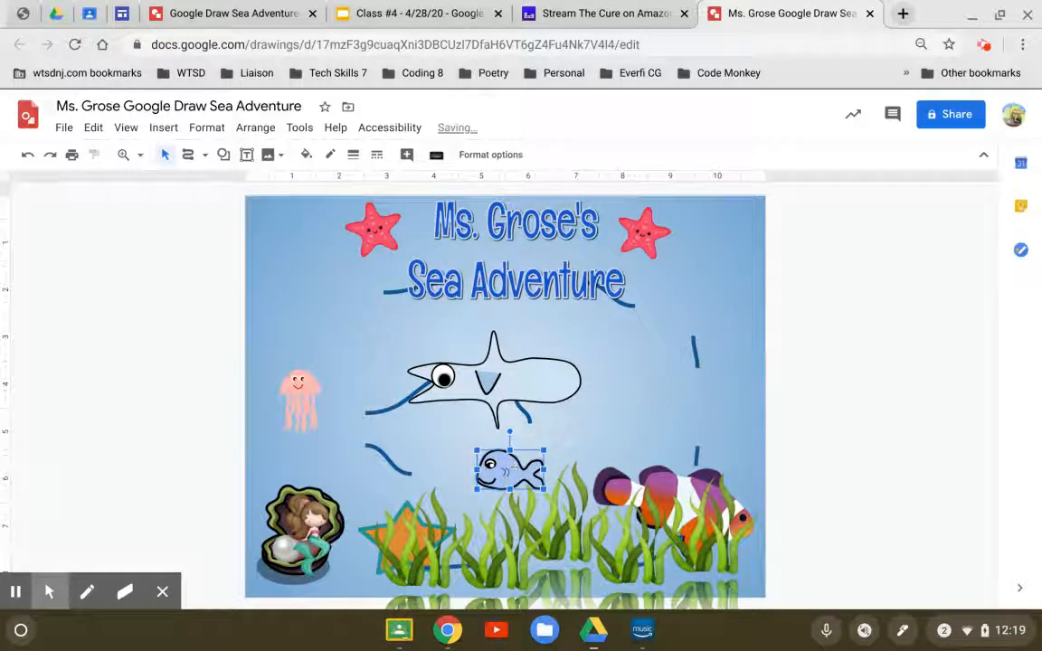
left_click(635, 446)
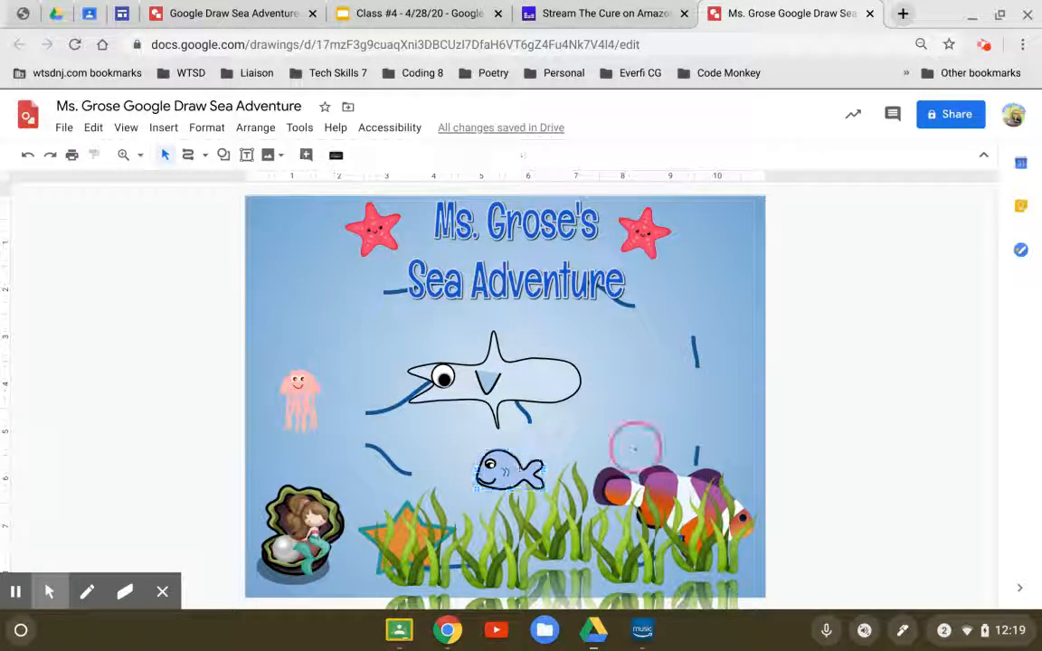
Duplicate the small blue fish and place the copy just below and to the right of the original
key("ctrl+v")
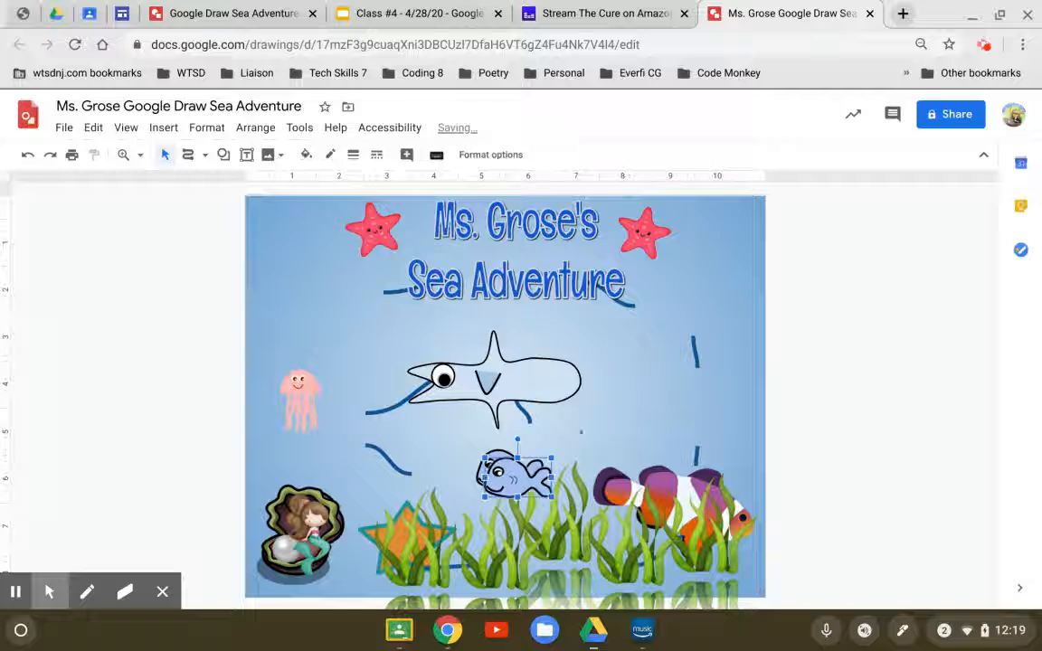
left_click_drag(522, 473, 560, 510)
left_click(605, 412)
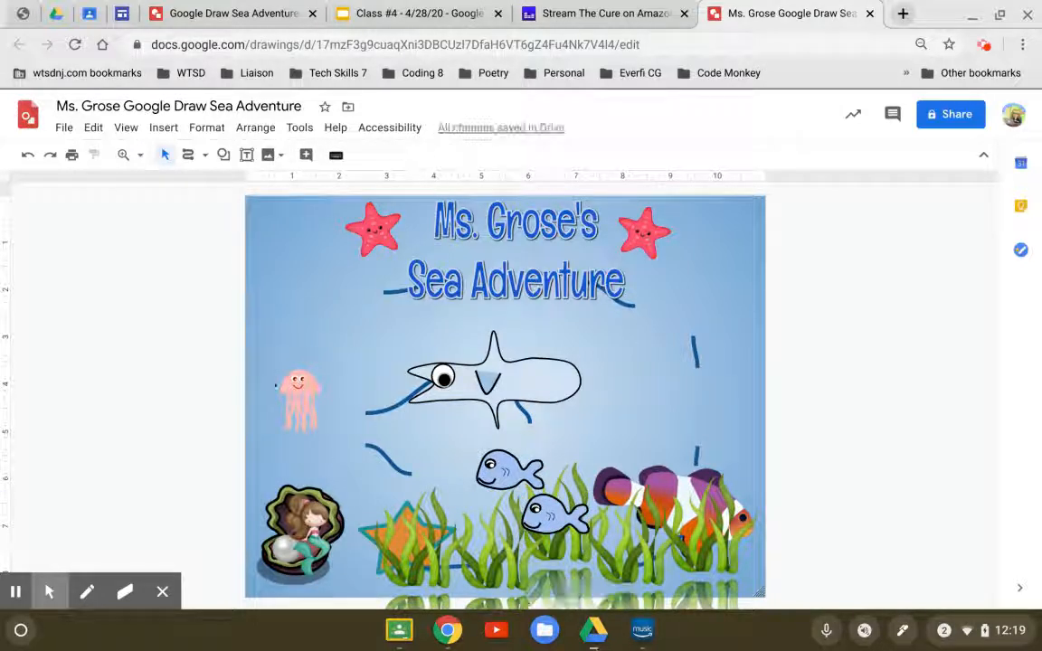
left_click(295, 381)
left_click(294, 296)
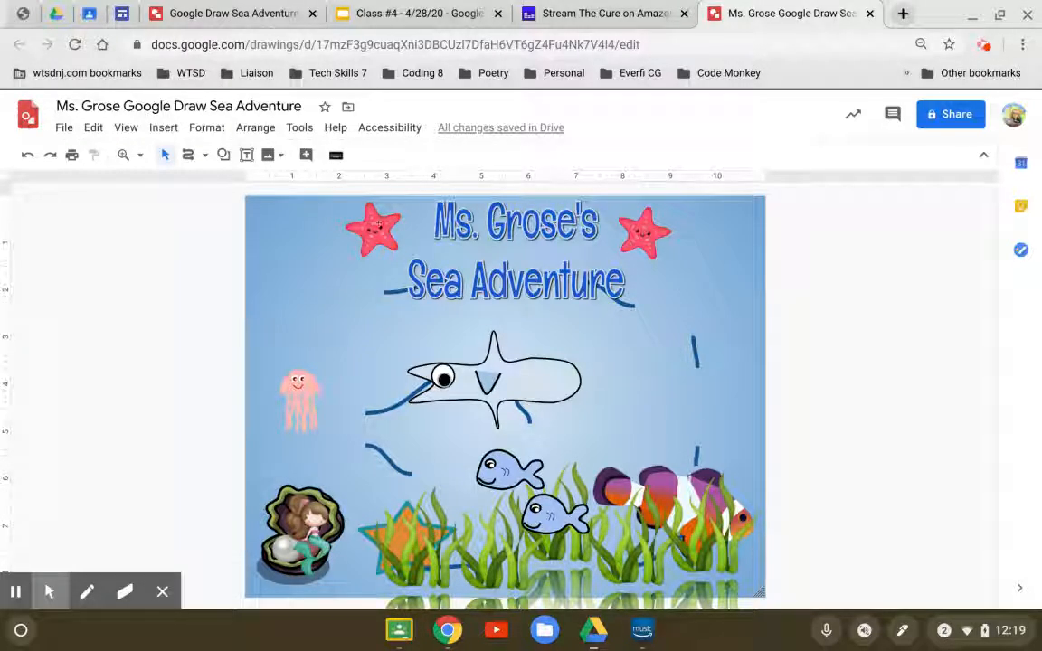
Mirror the clownfish horizontally so it faces left and place it just above the seaweed in the drawing's lower right area
left_click(694, 497)
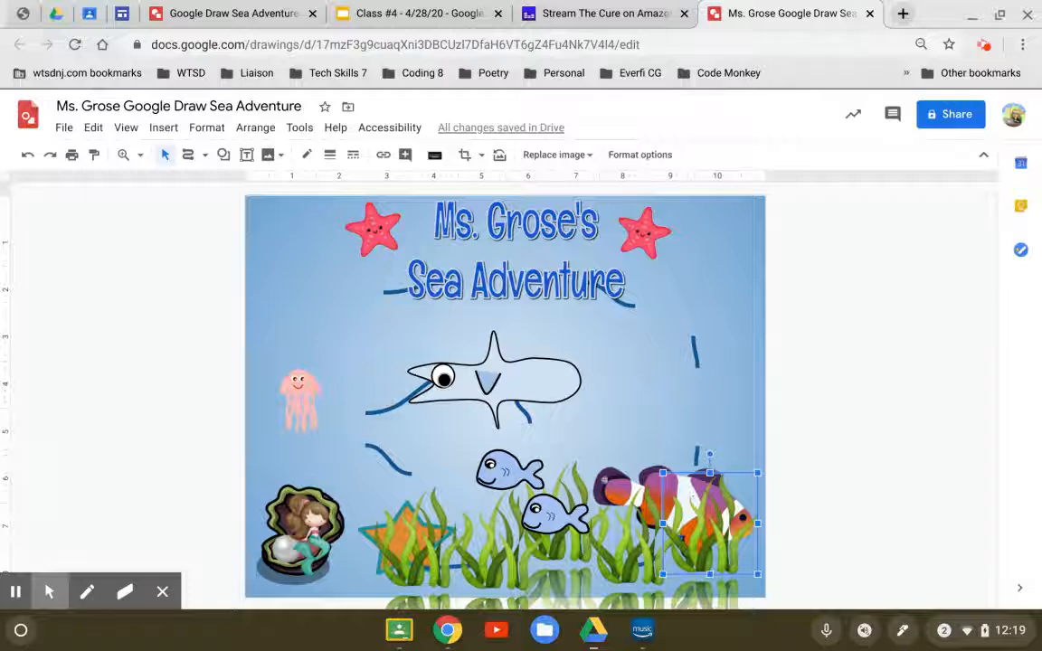
left_click(650, 517)
left_click(607, 479)
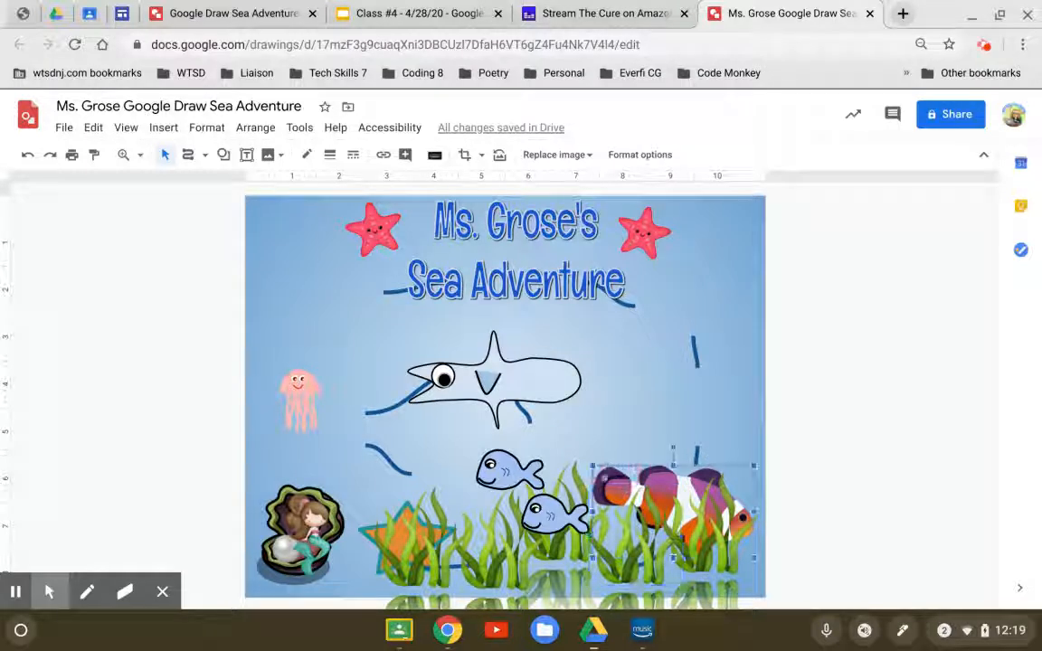
left_click_drag(754, 512, 897, 509)
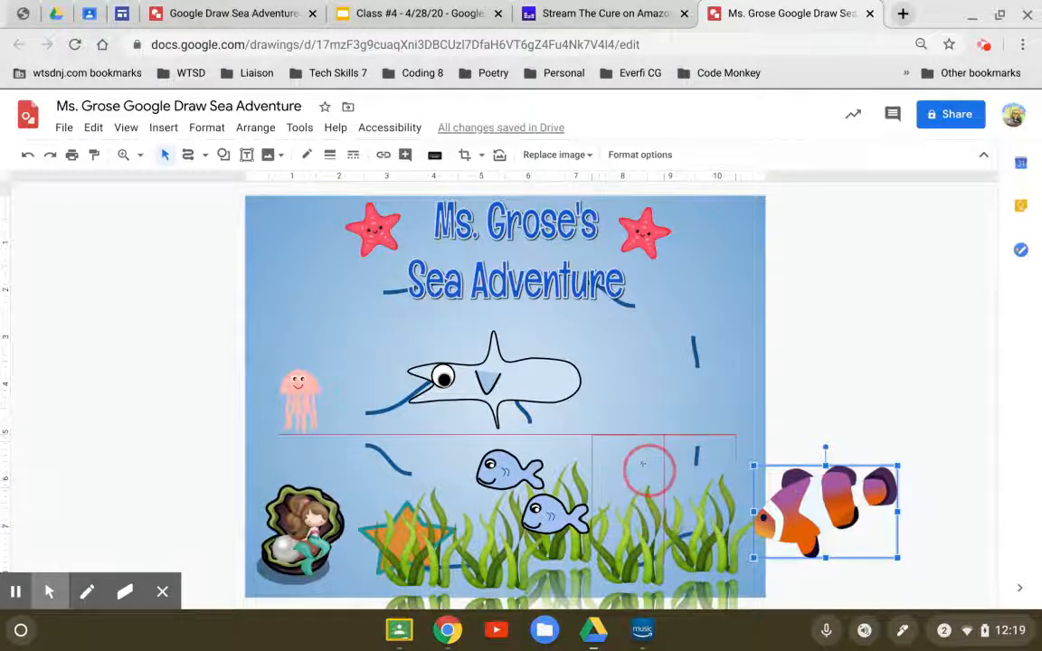
left_click_drag(642, 464, 667, 469)
left_click(799, 445)
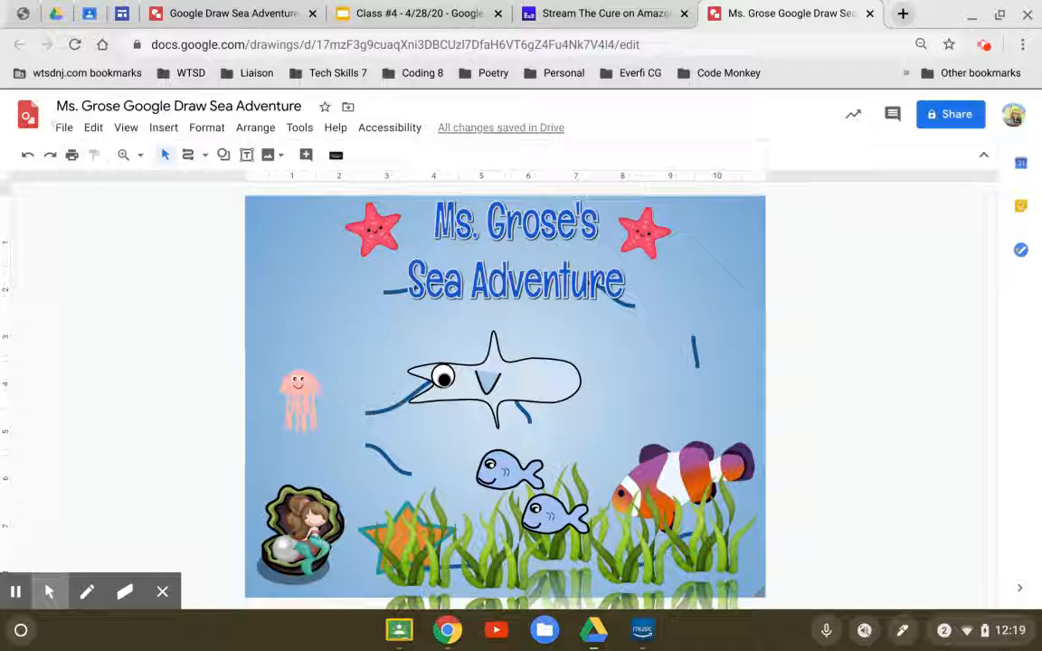
Look at the file formats offered for downloading the drawing and close the list without downloading
left_click(63, 128)
mouse_move(105, 282)
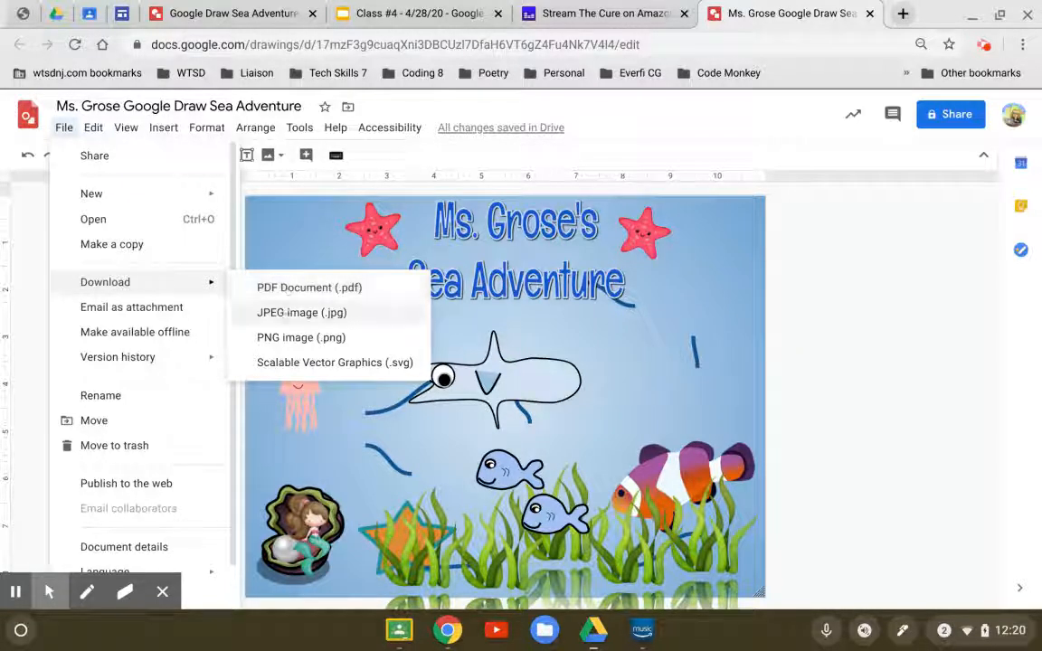
left_click(847, 354)
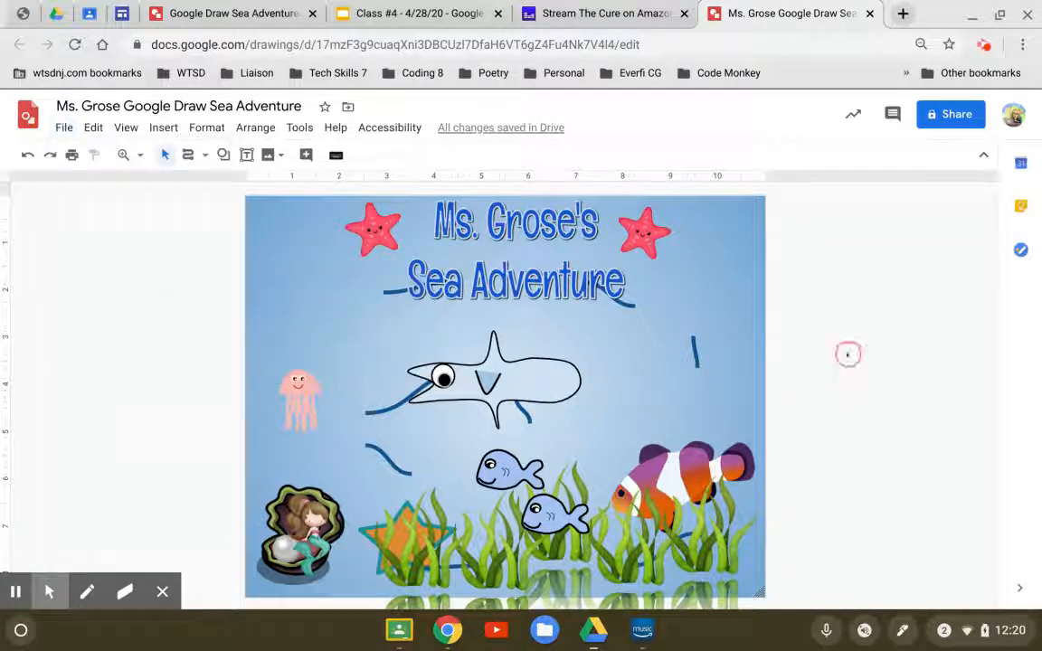